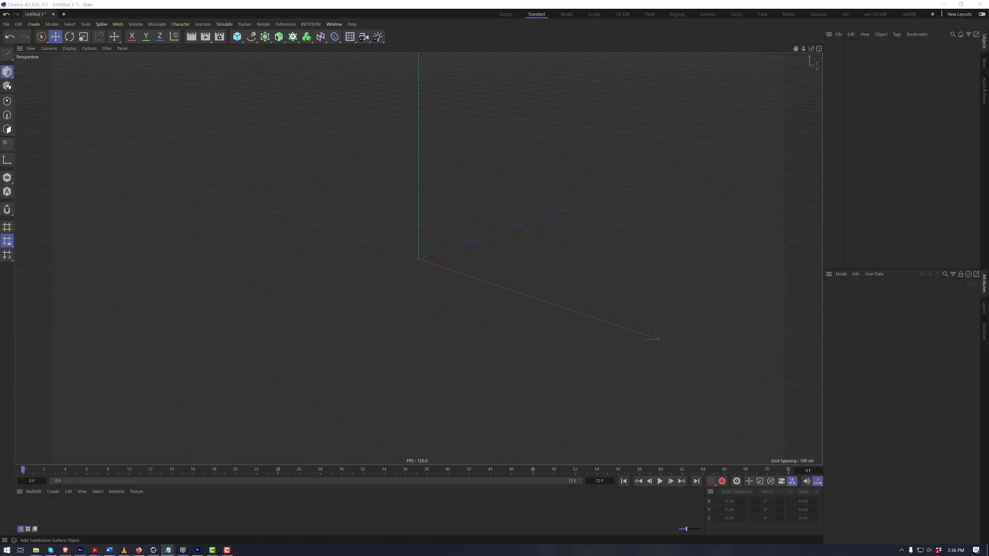
# - Add a sphere and set keyframes at frame 0 for its X, Y and Z position and its radius
pyautogui.click(236, 37)
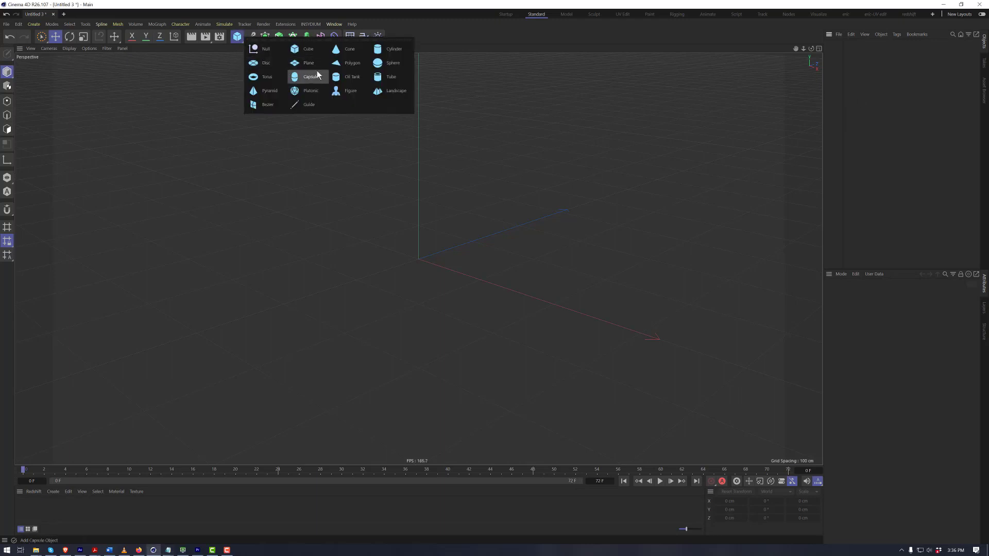
pyautogui.click(378, 63)
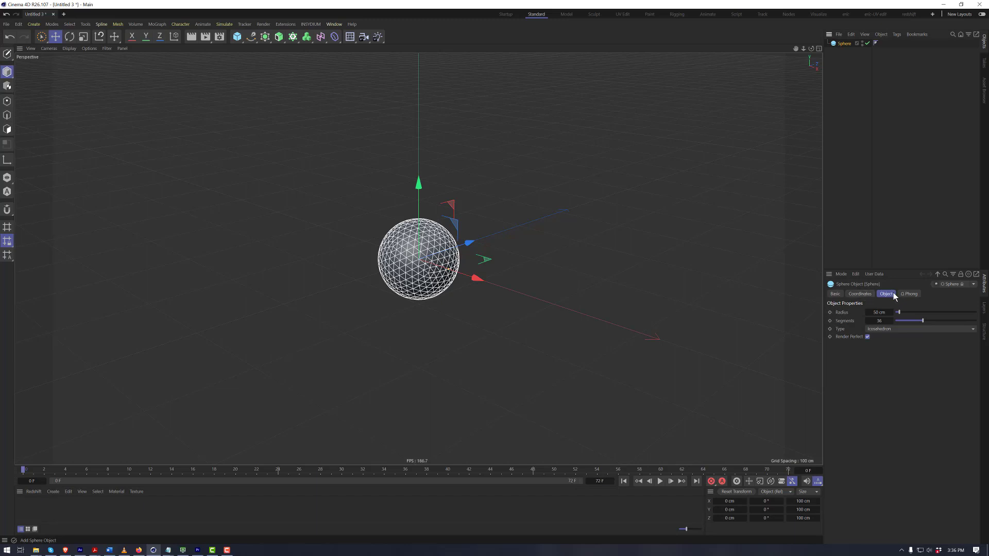
pyautogui.click(858, 294)
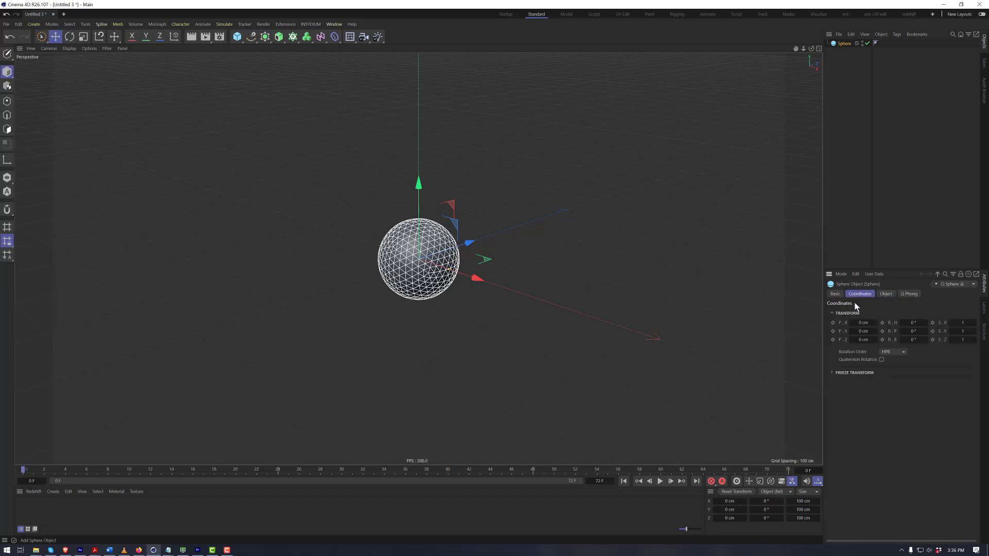
pyautogui.click(833, 322)
pyautogui.click(886, 294)
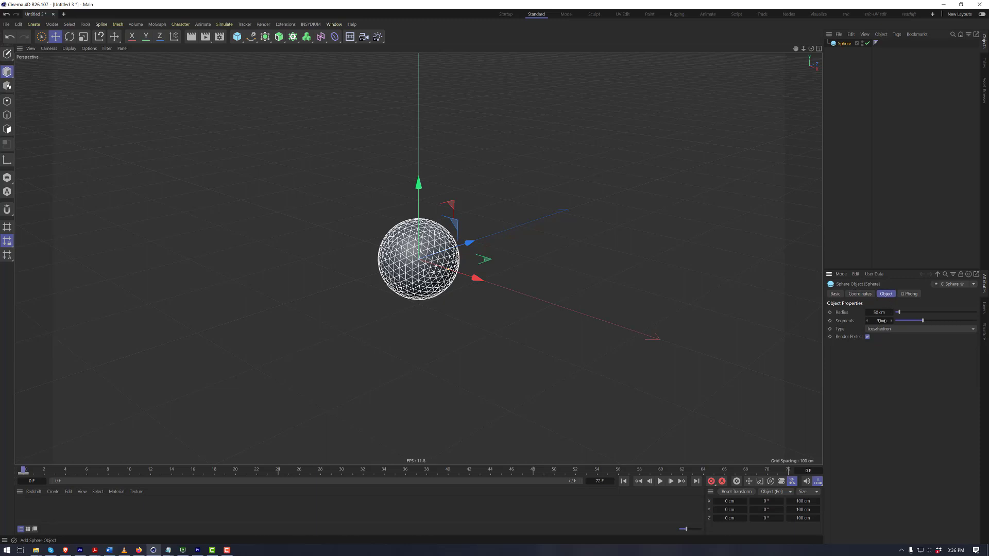
pyautogui.click(829, 312)
# - Try the Hemisphere type on the sphere and return it to Icosahedron
pyautogui.click(895, 330)
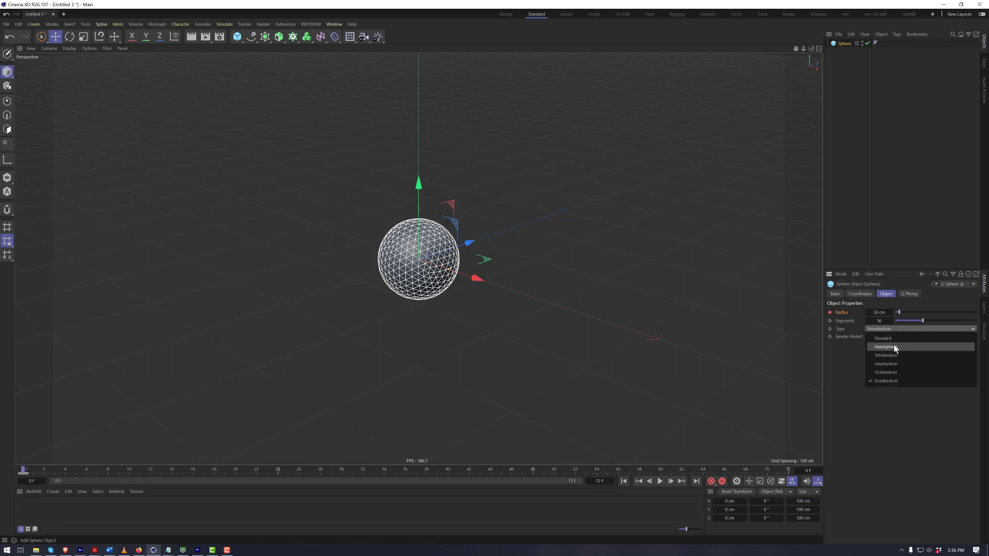
pyautogui.click(894, 346)
pyautogui.click(896, 330)
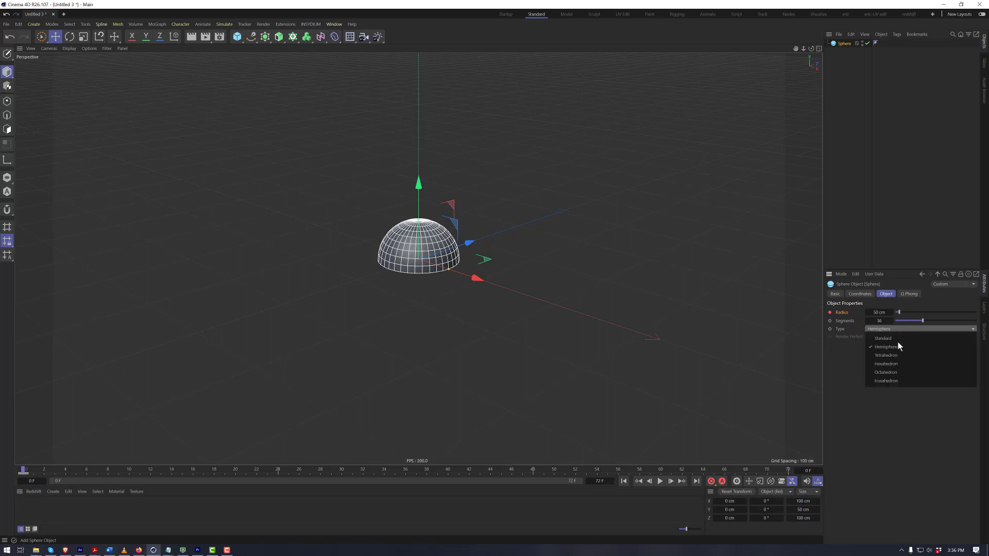
pyautogui.click(902, 380)
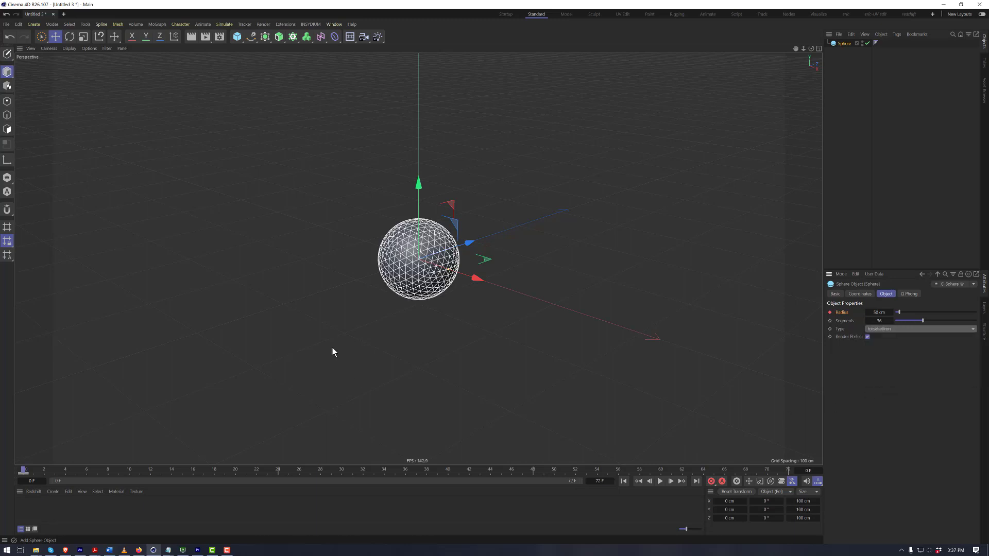
# - Open the Dope Sheet timeline in an enlarged window below the sphere and expand the sphere's Position tracks
pyautogui.keyDown('alt'); pyautogui.moveTo(466, 278); pyautogui.dragTo(397, 255); pyautogui.keyUp('alt')
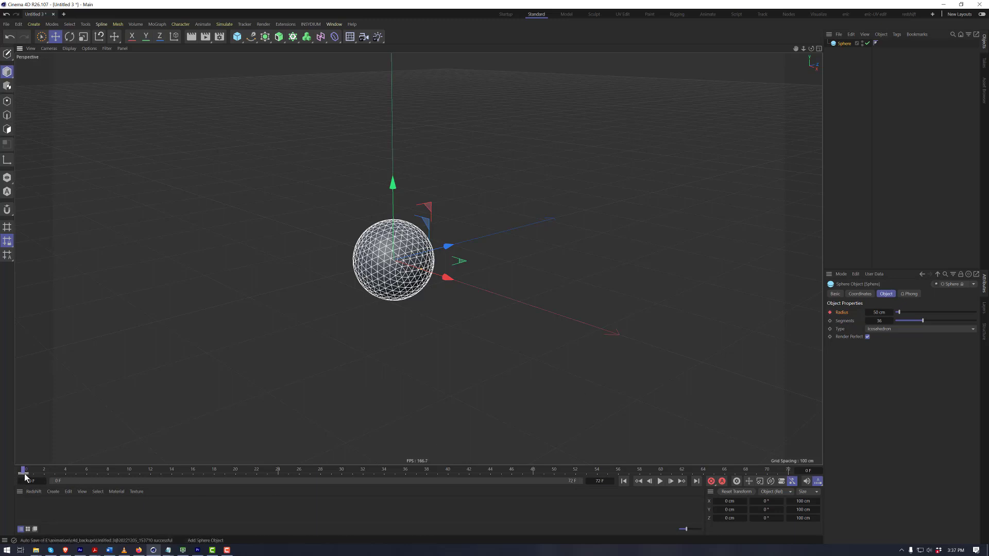
pyautogui.click(840, 319)
pyautogui.click(333, 24)
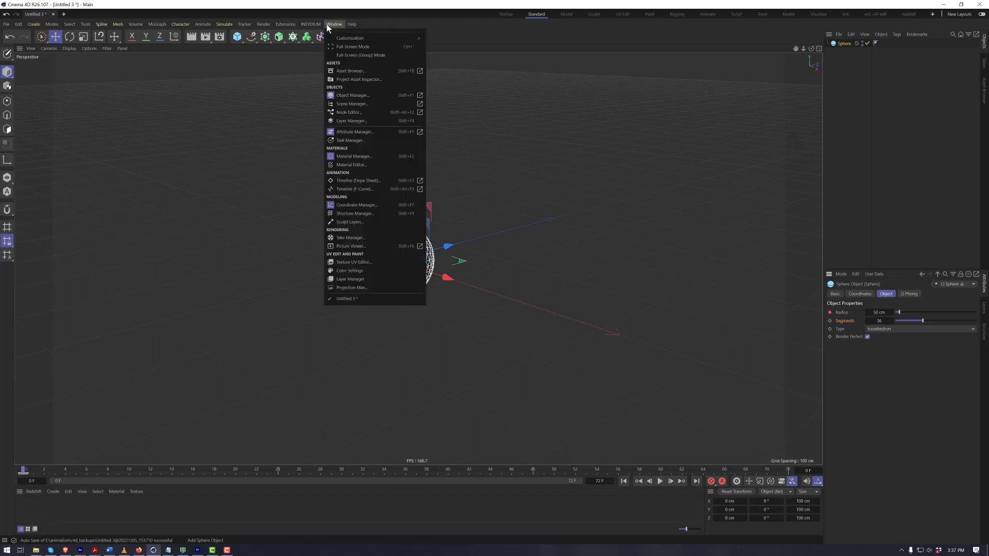
pyautogui.click(381, 180)
pyautogui.moveTo(413, 177); pyautogui.dragTo(204, 181)
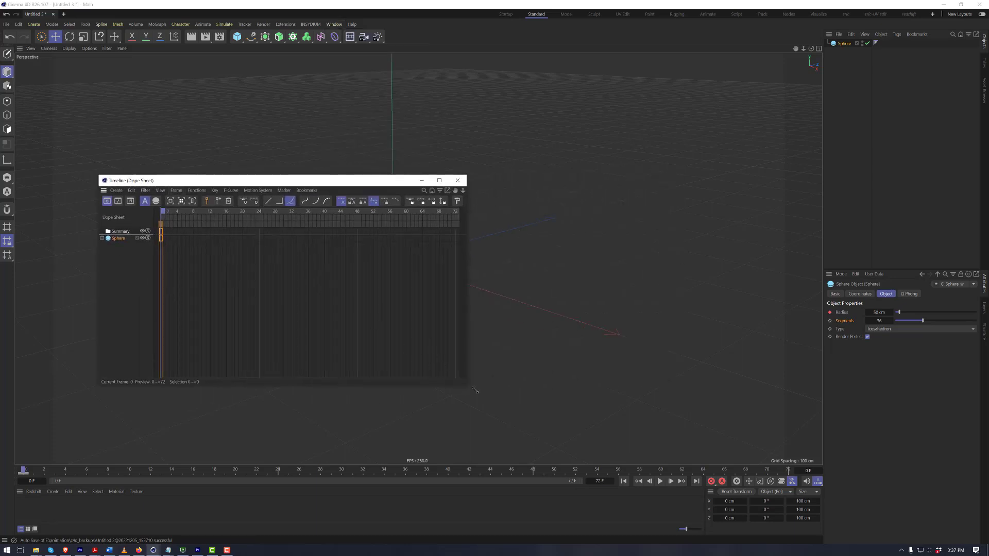
pyautogui.moveTo(467, 385); pyautogui.dragTo(693, 435)
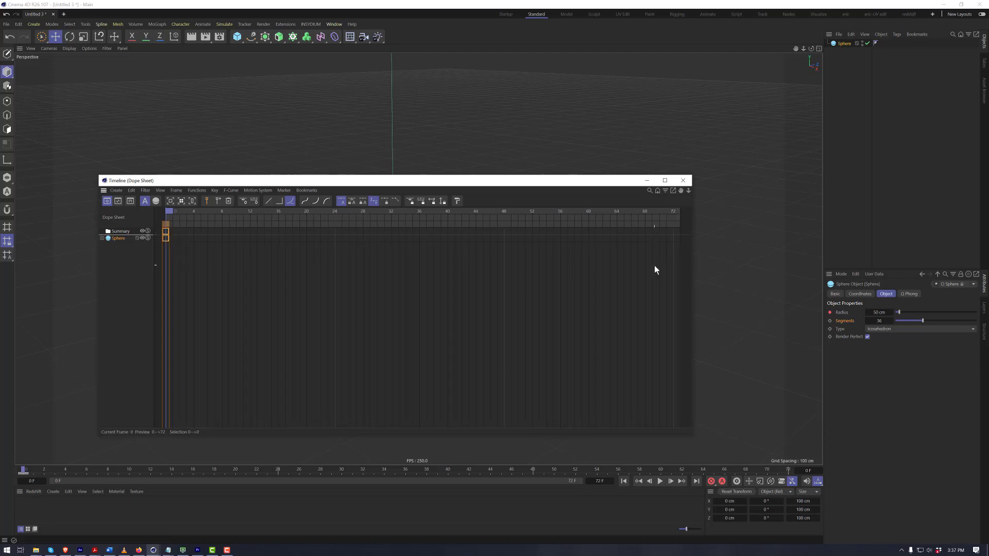
pyautogui.click(102, 239)
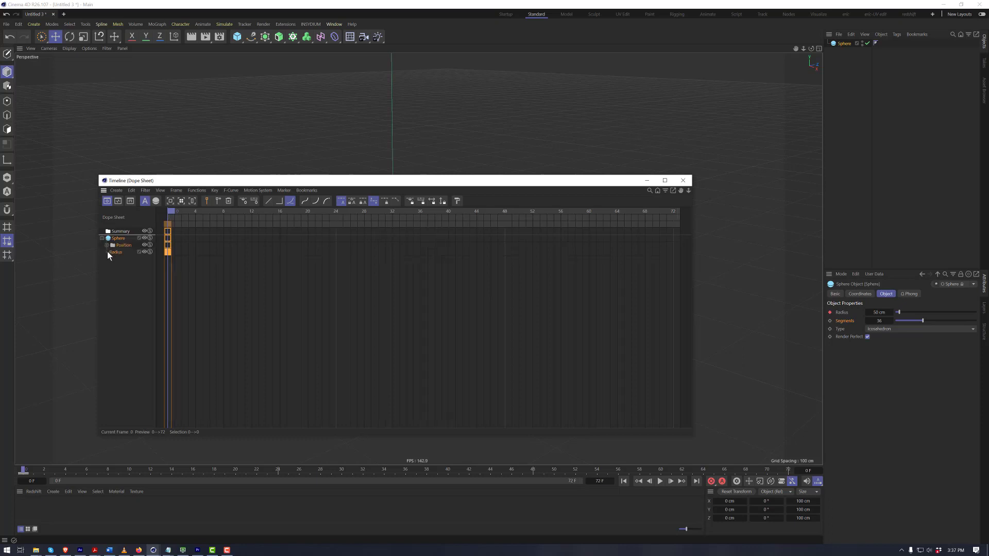
pyautogui.click(106, 246)
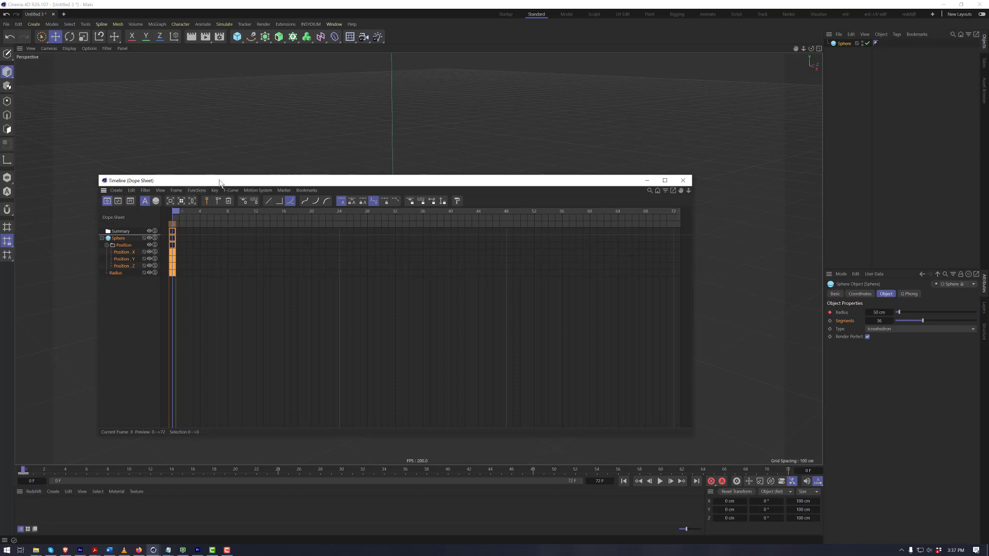
pyautogui.moveTo(210, 182); pyautogui.dragTo(324, 272)
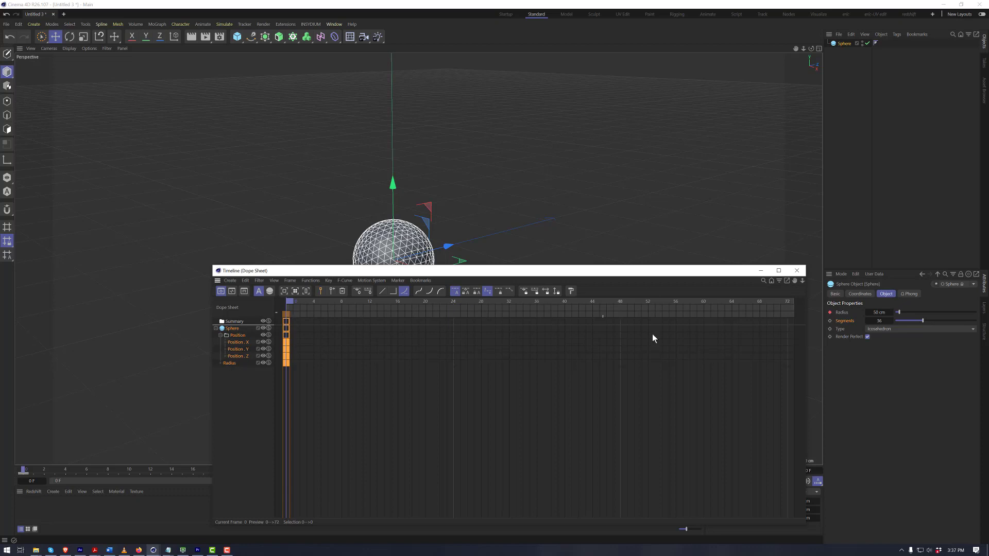
# - Set keyframes for the sphere's X, Y and Z position at frame 24
pyautogui.moveTo(340, 304); pyautogui.dragTo(453, 313)
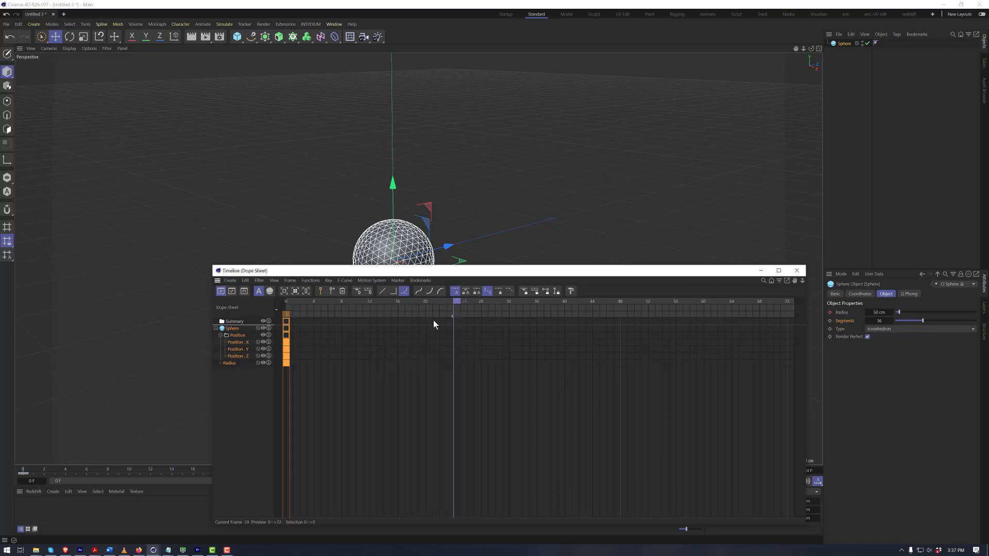
pyautogui.click(861, 294)
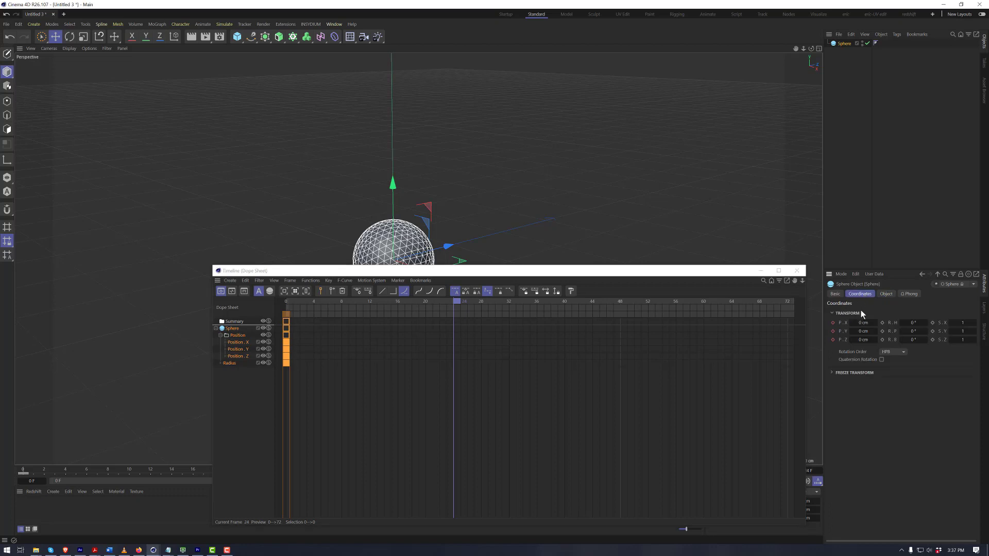
pyautogui.click(833, 323)
pyautogui.click(833, 331)
pyautogui.click(833, 339)
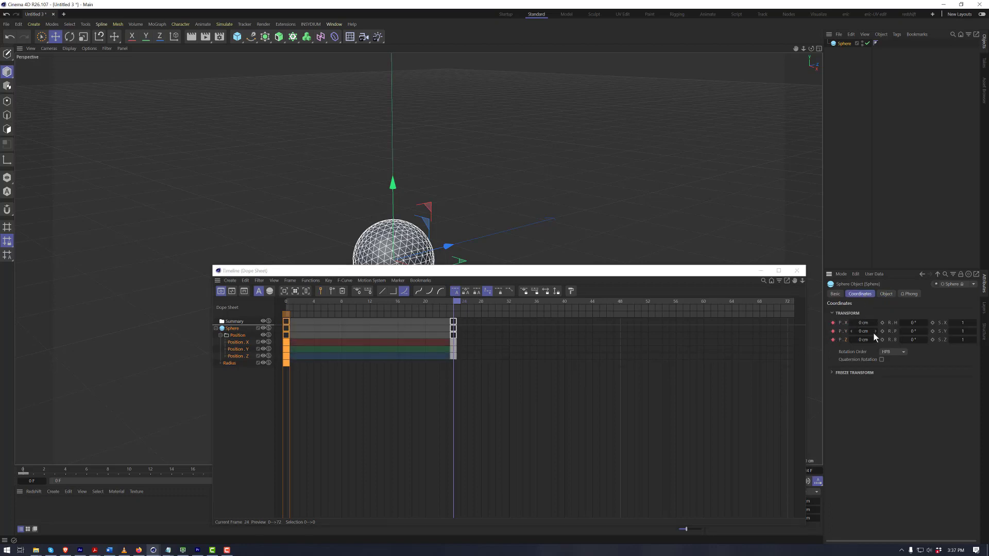
# - Try raising the sphere to about 163 cm in Y at frame 12 and scrubbing to frame 13 without a keyframe
pyautogui.moveTo(426, 304); pyautogui.dragTo(373, 304)
pyautogui.moveTo(392, 186); pyautogui.dragTo(397, 72)
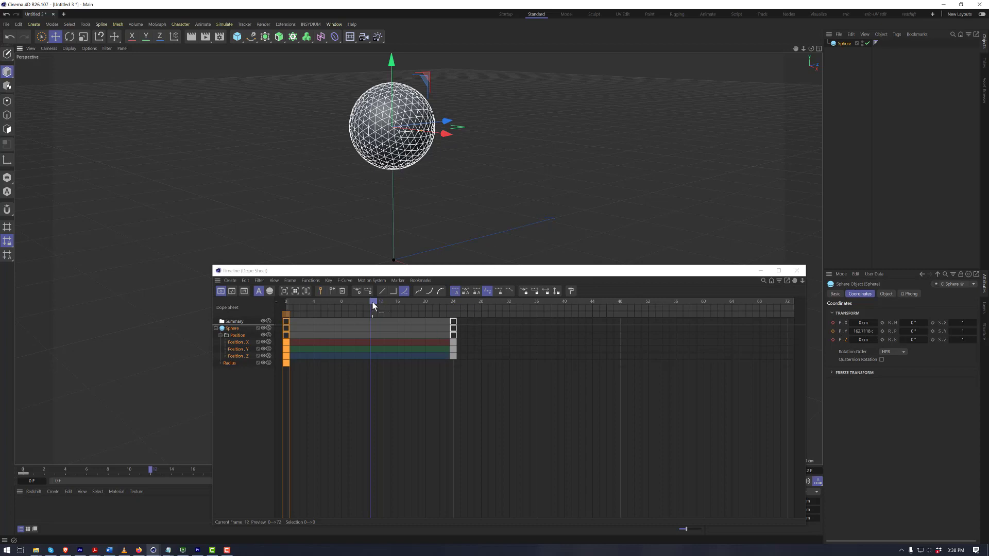
pyautogui.moveTo(374, 306); pyautogui.dragTo(378, 306)
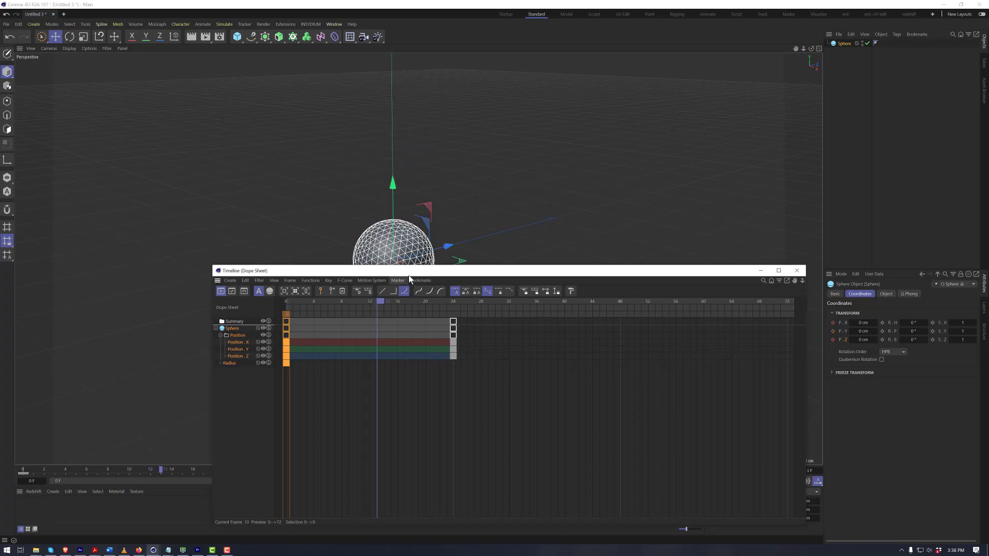
# - Raise the sphere to about 146 cm in Y at frame 12 and keyframe its Y position
pyautogui.moveTo(409, 275); pyautogui.dragTo(324, 326)
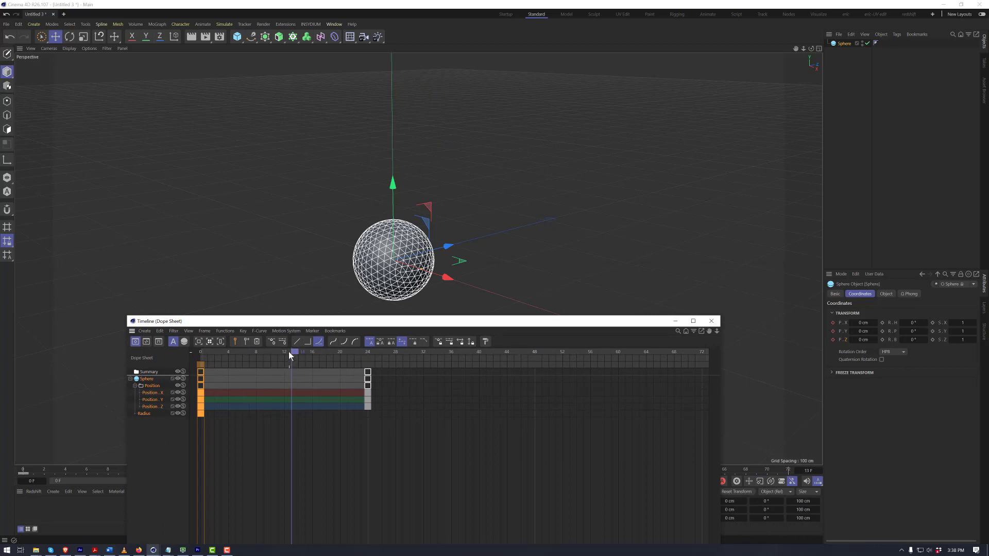
pyautogui.moveTo(289, 351); pyautogui.dragTo(287, 351)
pyautogui.moveTo(393, 191); pyautogui.dragTo(393, 72)
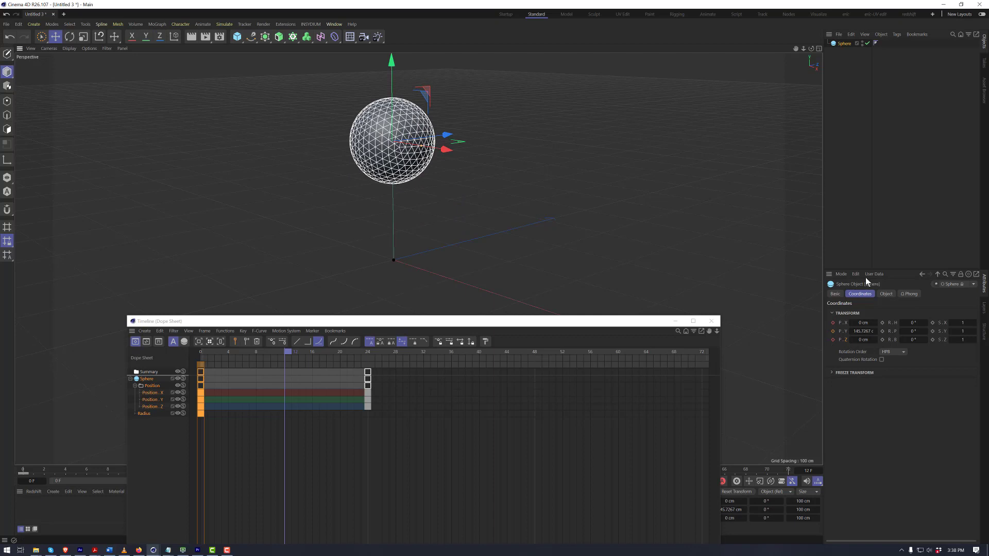
pyautogui.click(833, 331)
pyautogui.click(333, 24)
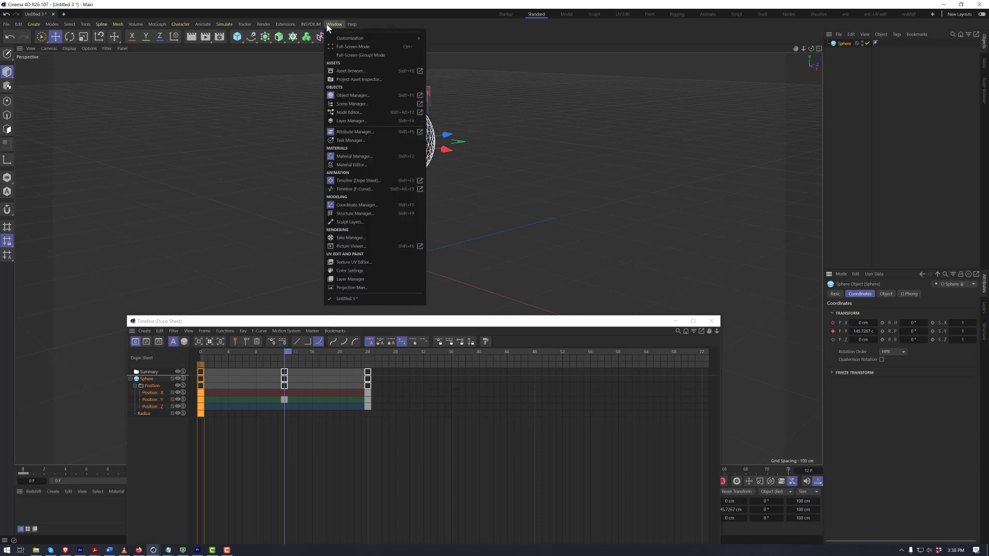
pyautogui.click(370, 190)
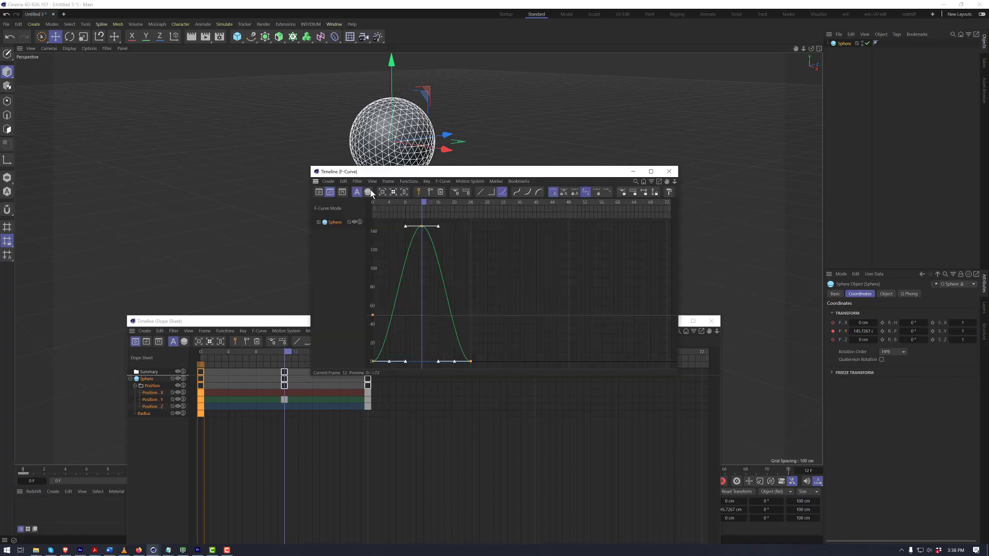
pyautogui.click(676, 168)
# - Switch the existing timeline to F-Curve mode and reposition its window to show the whole curve
pyautogui.click(146, 342)
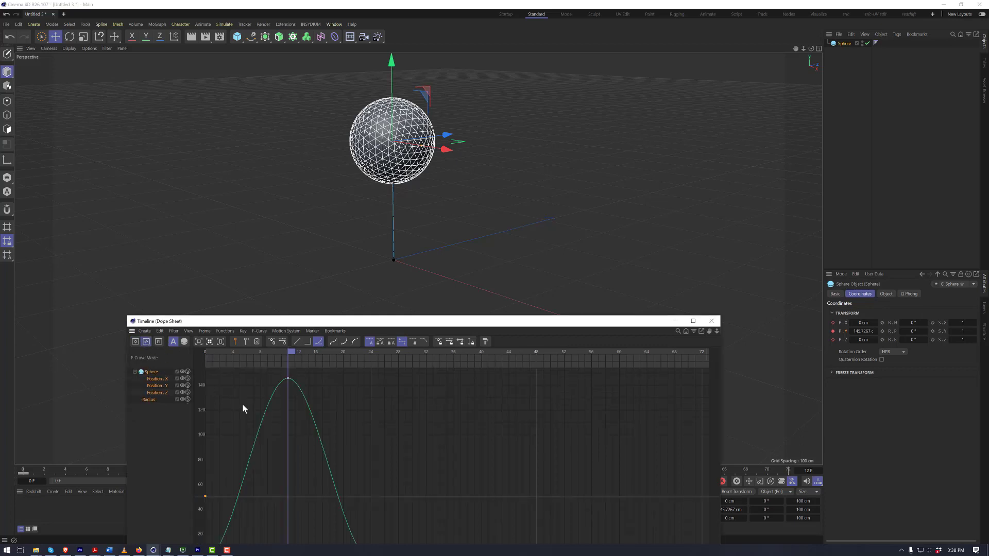
pyautogui.moveTo(382, 323); pyautogui.dragTo(382, 321)
pyautogui.moveTo(355, 280); pyautogui.dragTo(249, 270)
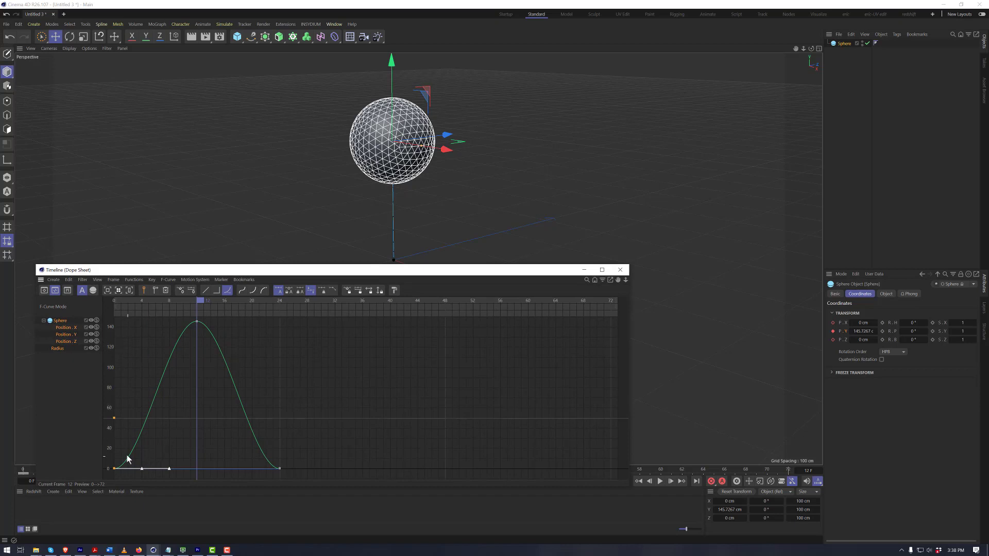
# - Reshape the Position Y curve with steep tangents at frames 0 and 24 and tangents about 6.8 frames long at frame 12
pyautogui.click(66, 334)
pyautogui.moveTo(177, 419); pyautogui.dragTo(132, 414)
pyautogui.moveTo(221, 431); pyautogui.dragTo(251, 410)
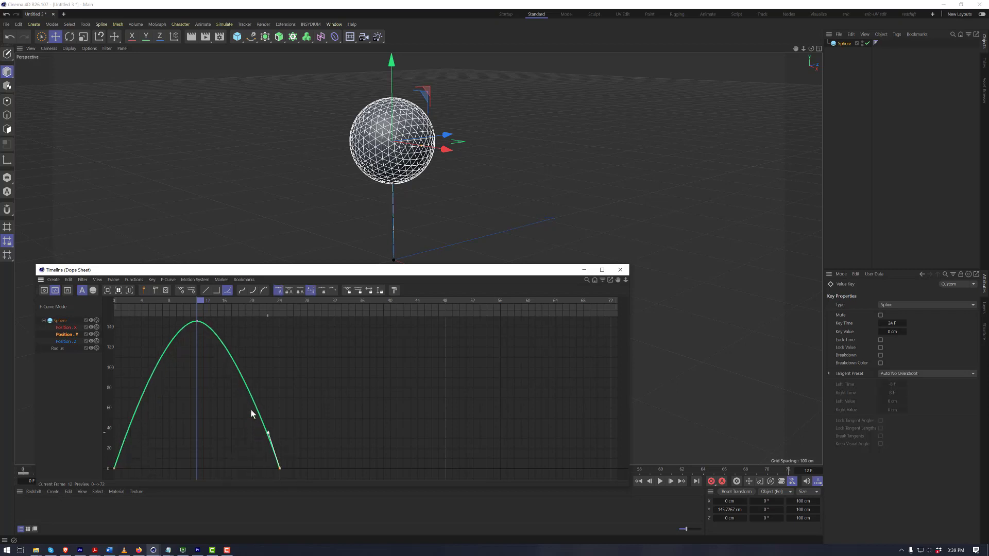
pyautogui.moveTo(211, 358); pyautogui.dragTo(245, 322)
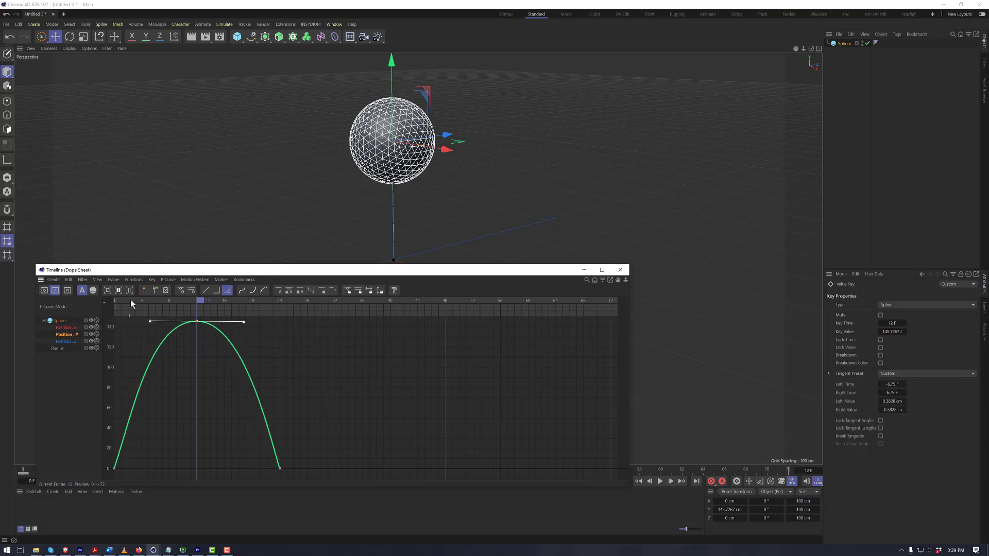
# - Try zero-length tangents on the frame 12 key of the Position Y curve and scrub through the motion
pyautogui.moveTo(131, 304); pyautogui.dragTo(294, 305)
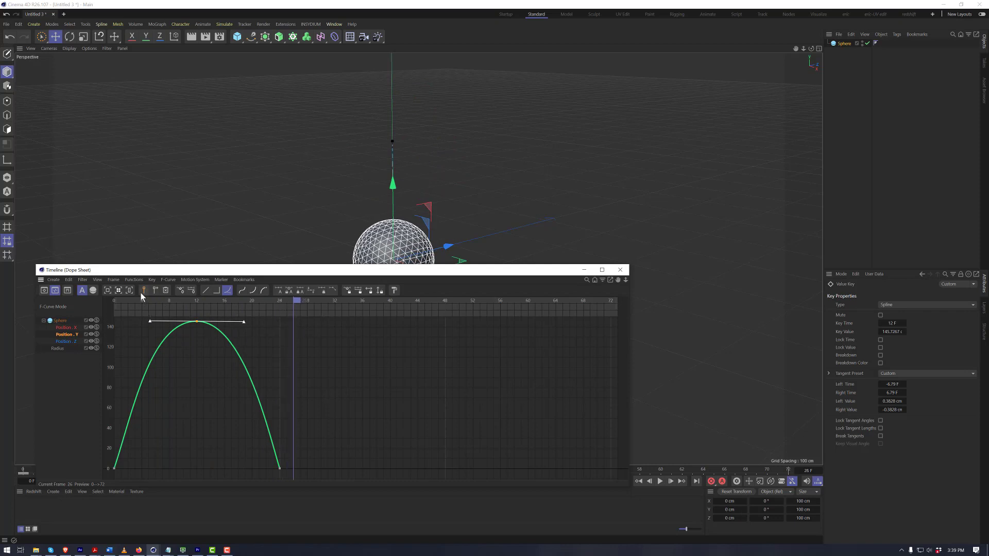
pyautogui.click(191, 291)
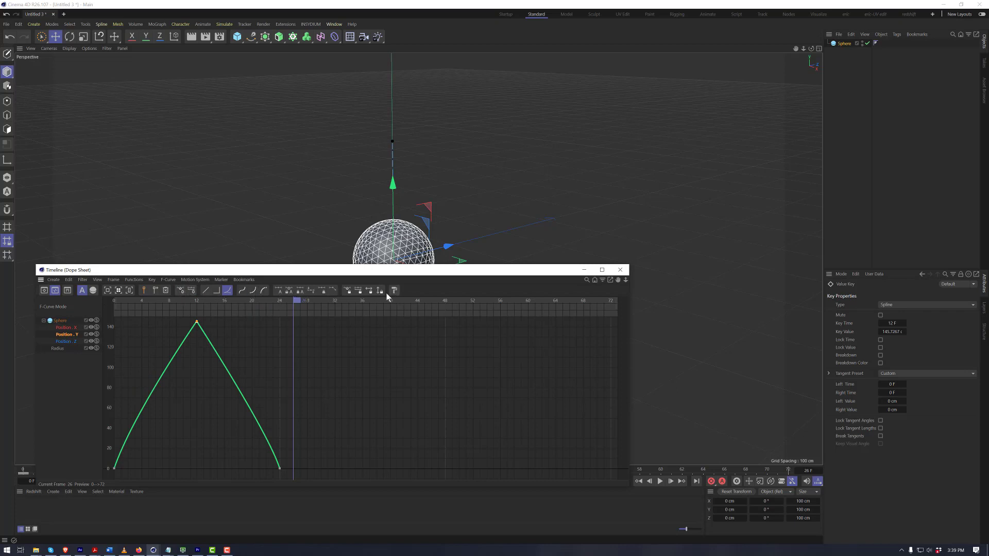
pyautogui.moveTo(292, 300); pyautogui.dragTo(166, 299)
# - Apply easing to the frame 12 key of the Position Y curve and lengthen its tangents to about 8 frames each side
pyautogui.moveTo(181, 341); pyautogui.dragTo(219, 317)
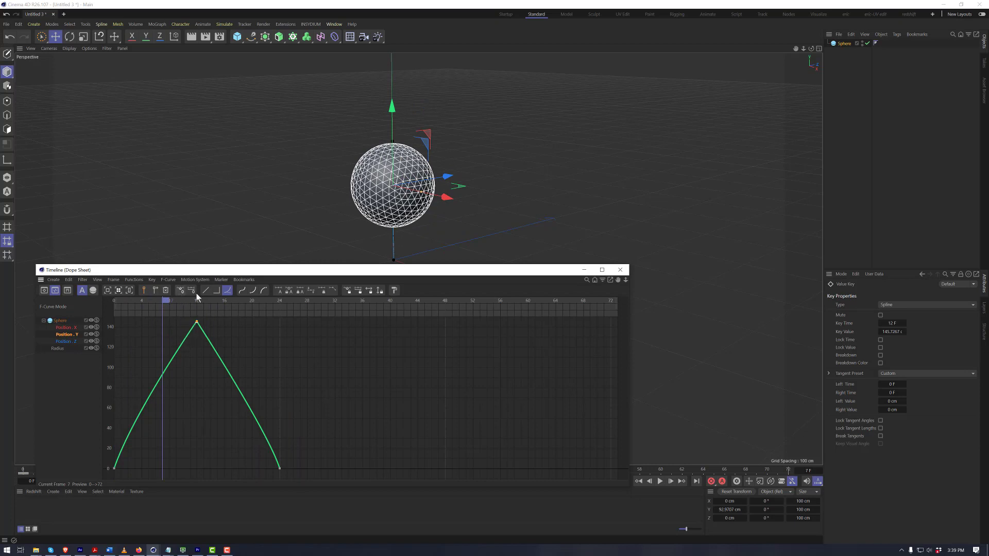
pyautogui.click(241, 291)
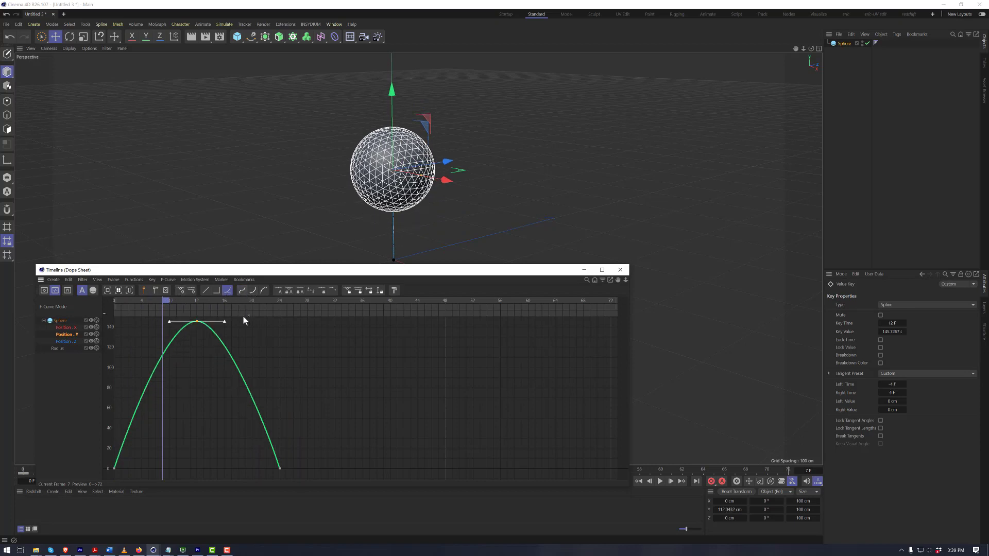
pyautogui.moveTo(223, 322); pyautogui.dragTo(252, 345)
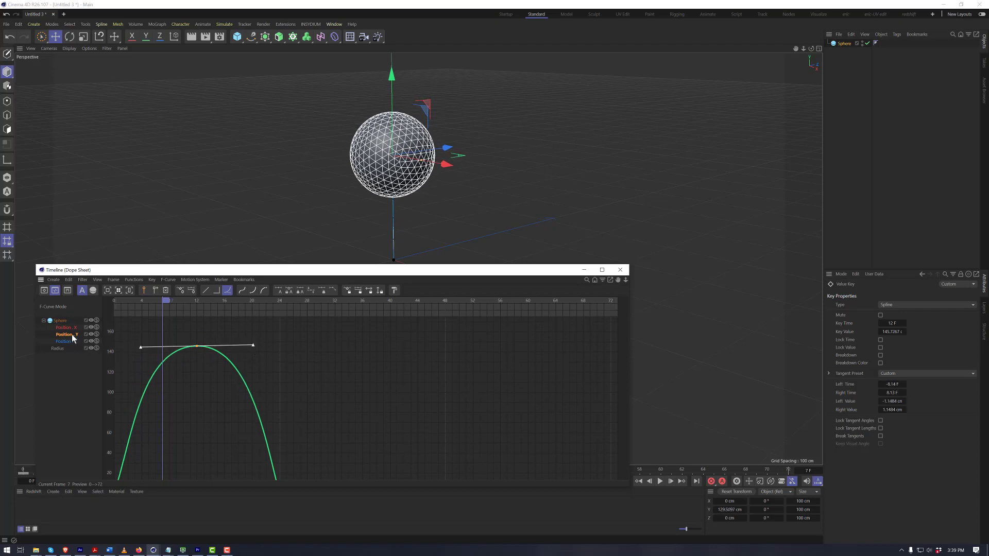
# - Set the Position Y track's After behaviour to Repeat
pyautogui.click(73, 335)
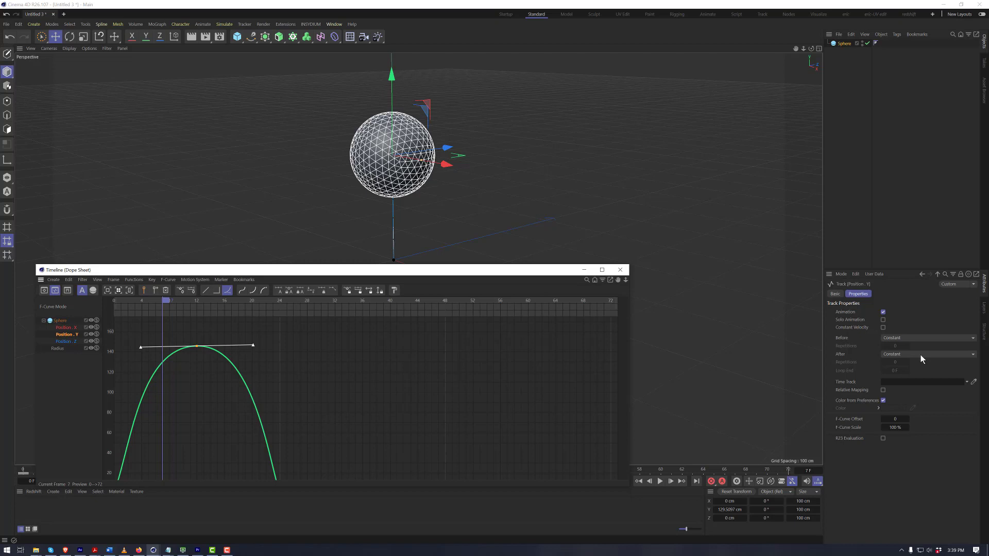
pyautogui.click(920, 354)
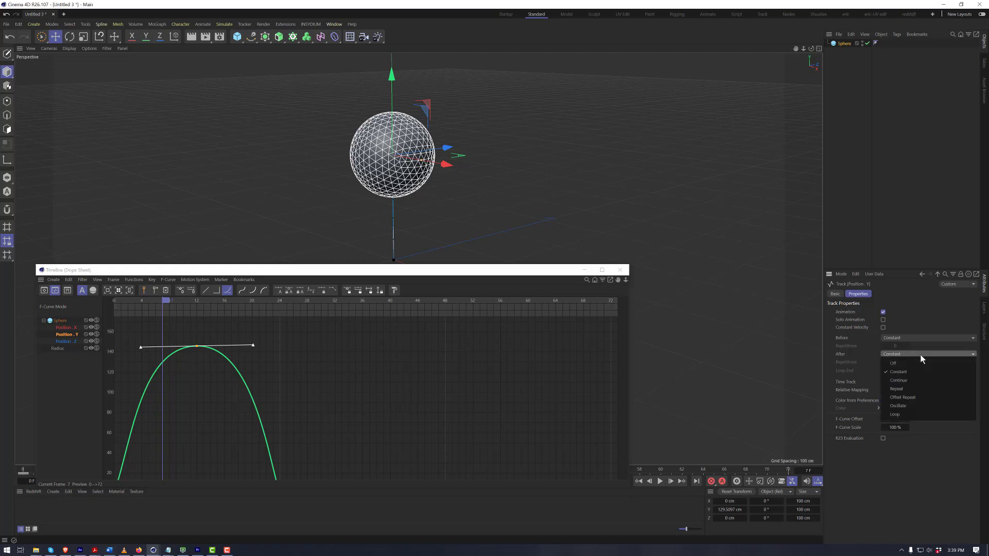
pyautogui.click(930, 389)
# - Examine the repeated bounce cycles in a zoomed-out F-Curve view and scrub the animation to frame 72
pyautogui.moveTo(428, 276); pyautogui.dragTo(412, 226)
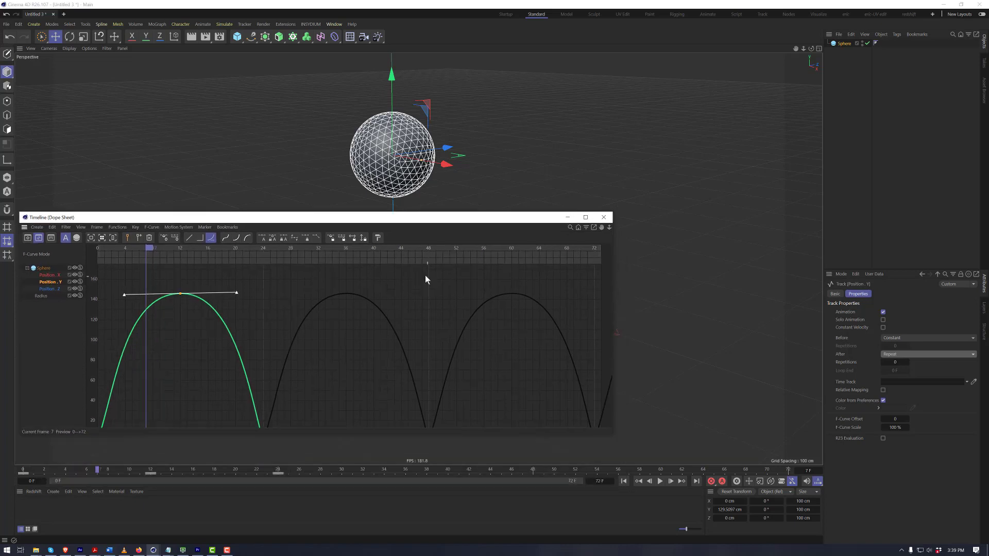
pyautogui.keyDown('alt'); pyautogui.moveTo(329, 385); pyautogui.dragTo(71, 385, button='right'); pyautogui.keyUp('alt')
pyautogui.keyDown('alt'); pyautogui.moveTo(385, 366); pyautogui.dragTo(334, 406, button='right'); pyautogui.keyUp('alt')
pyautogui.keyDown('alt'); pyautogui.moveTo(399, 375); pyautogui.dragTo(245, 375, button='middle'); pyautogui.keyUp('alt')
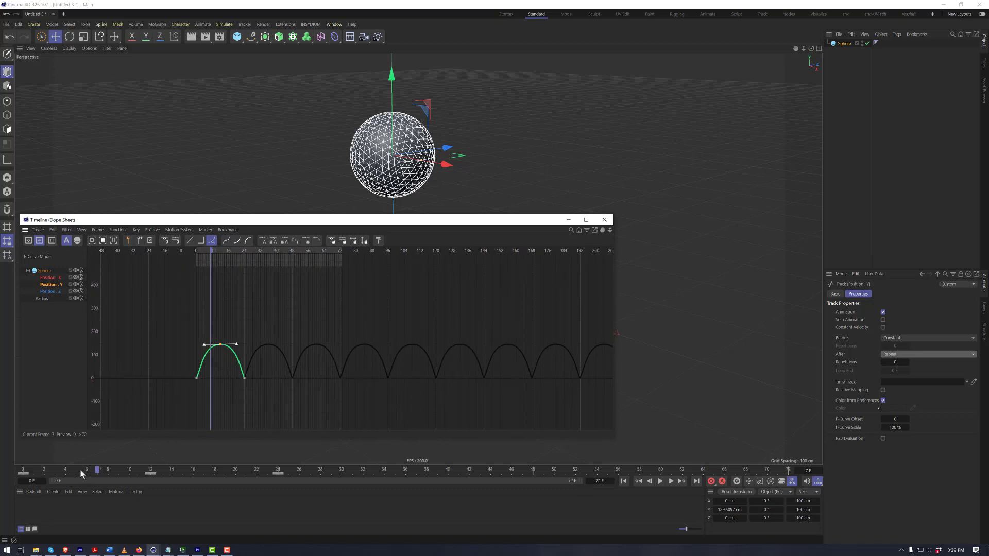
pyautogui.moveTo(81, 470); pyautogui.dragTo(814, 520)
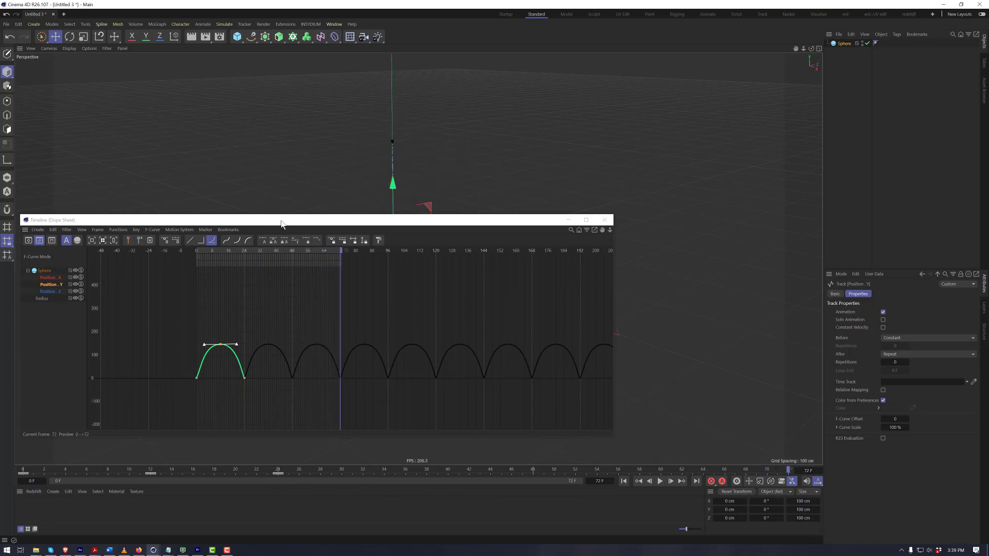